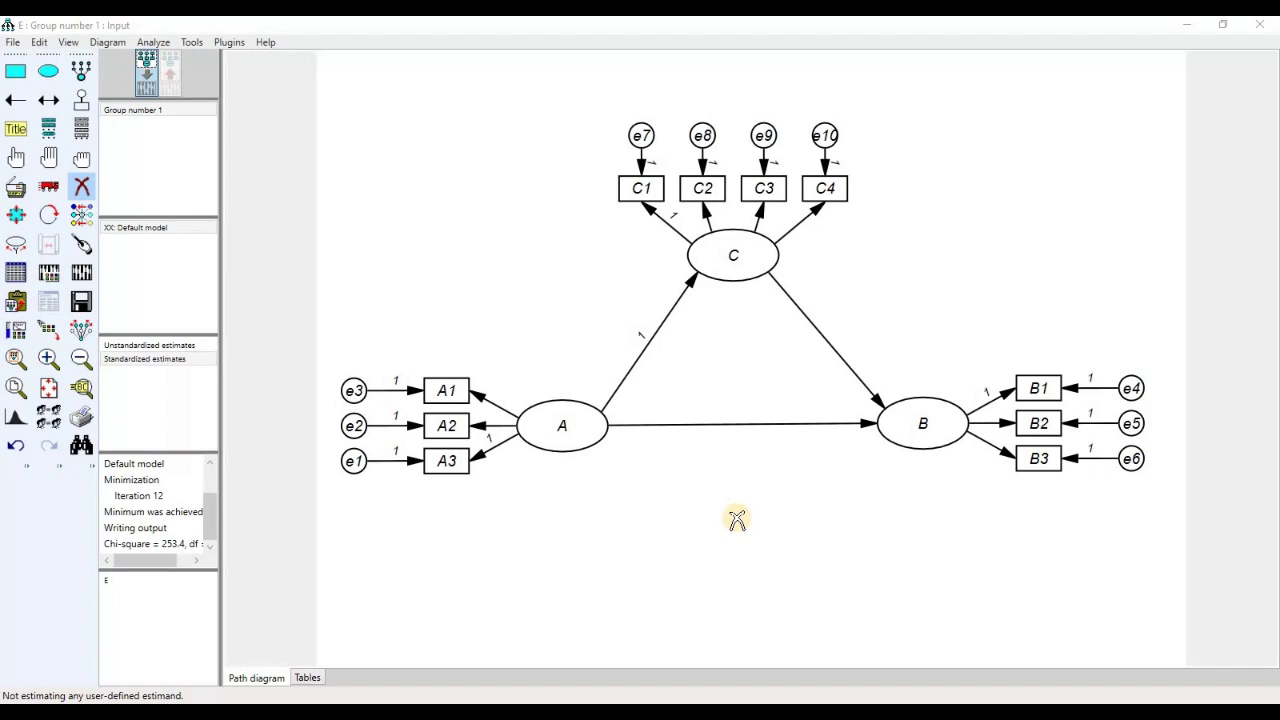
Touch up the arrow layout around residuals e1, e2 and e4 through e10.
{"action": "left_click", "coordinate": [82, 244]}
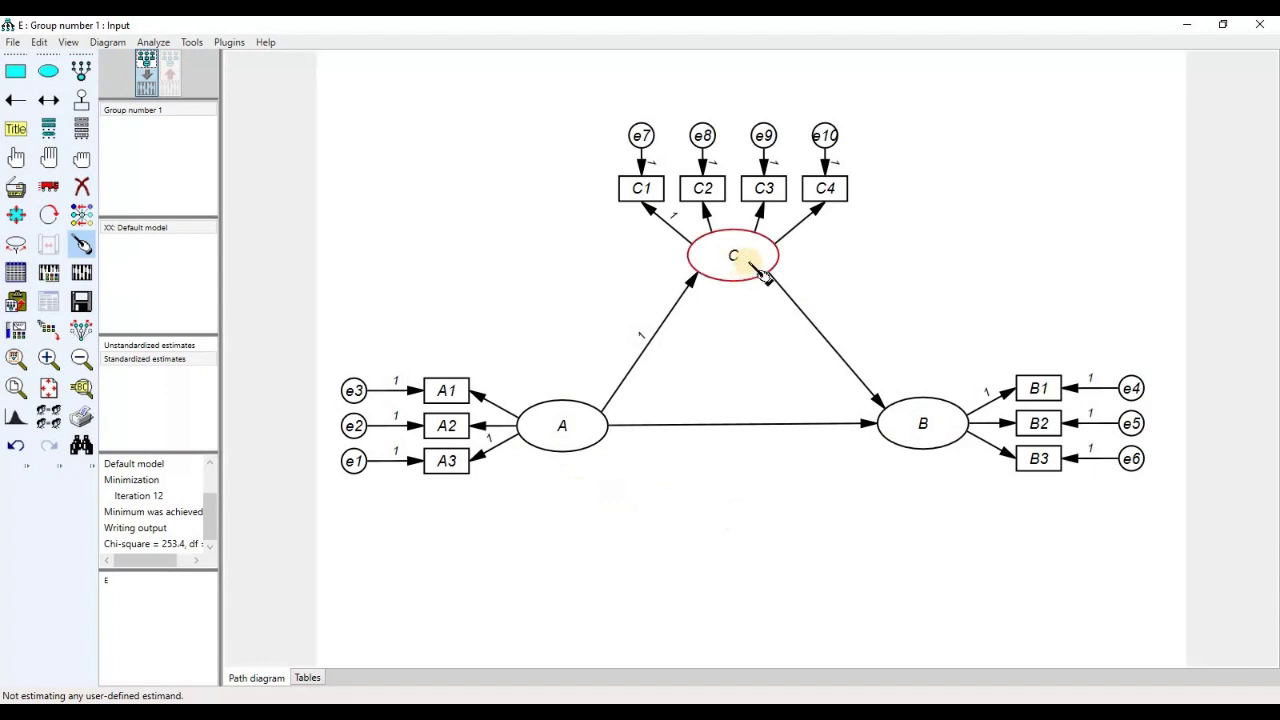
{"action": "left_click_drag", "start_coordinate": [766, 263], "coordinate": [555, 435]}
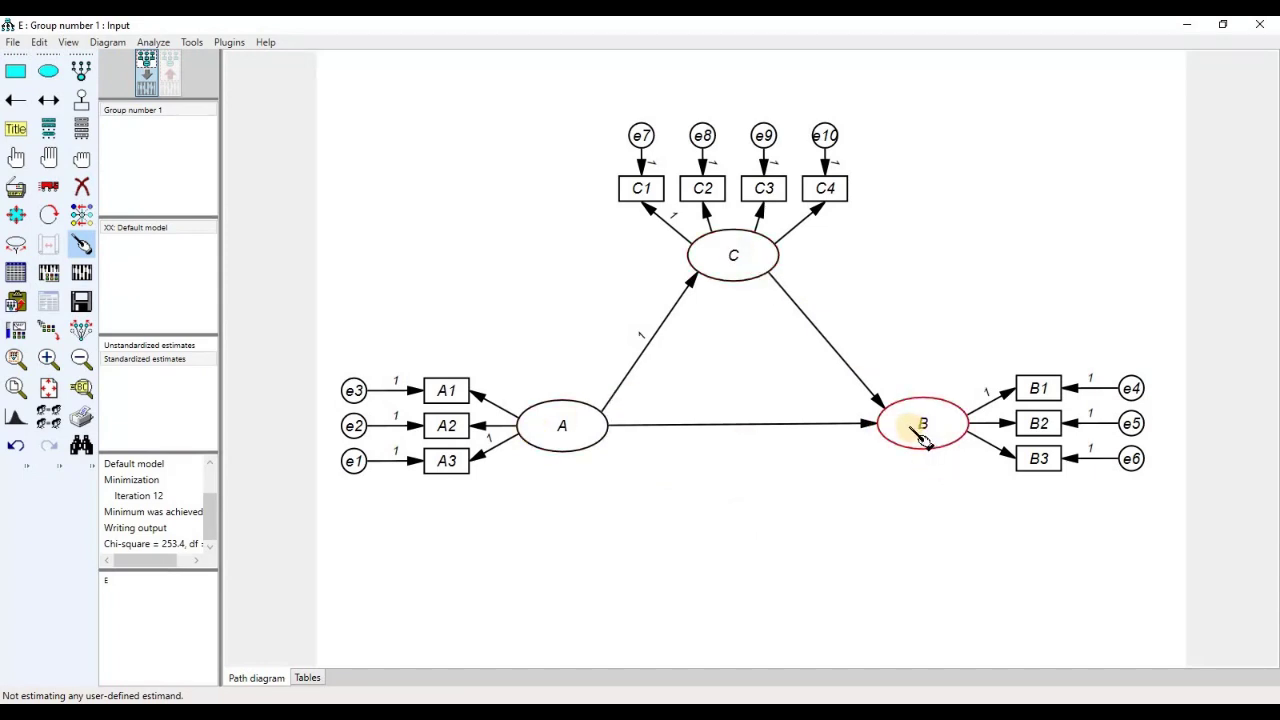
{"action": "left_click", "coordinate": [355, 465]}
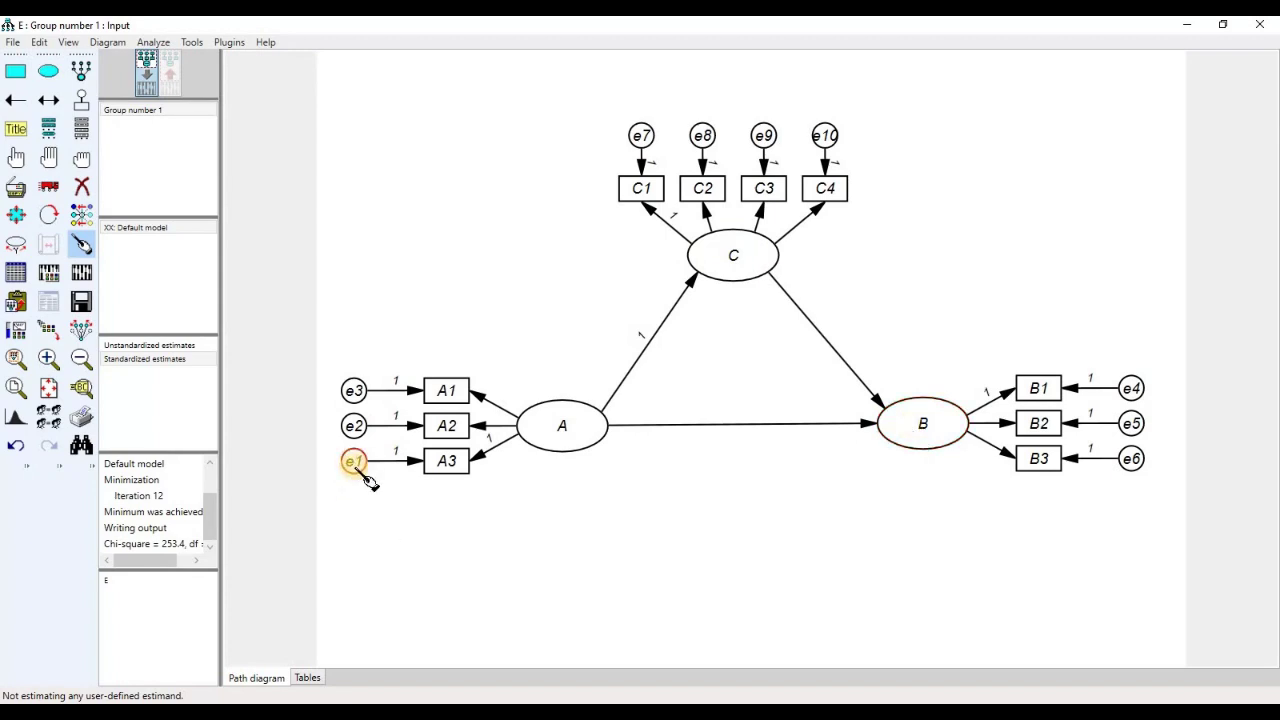
{"action": "left_click", "coordinate": [360, 428]}
{"action": "left_click", "coordinate": [1150, 392]}
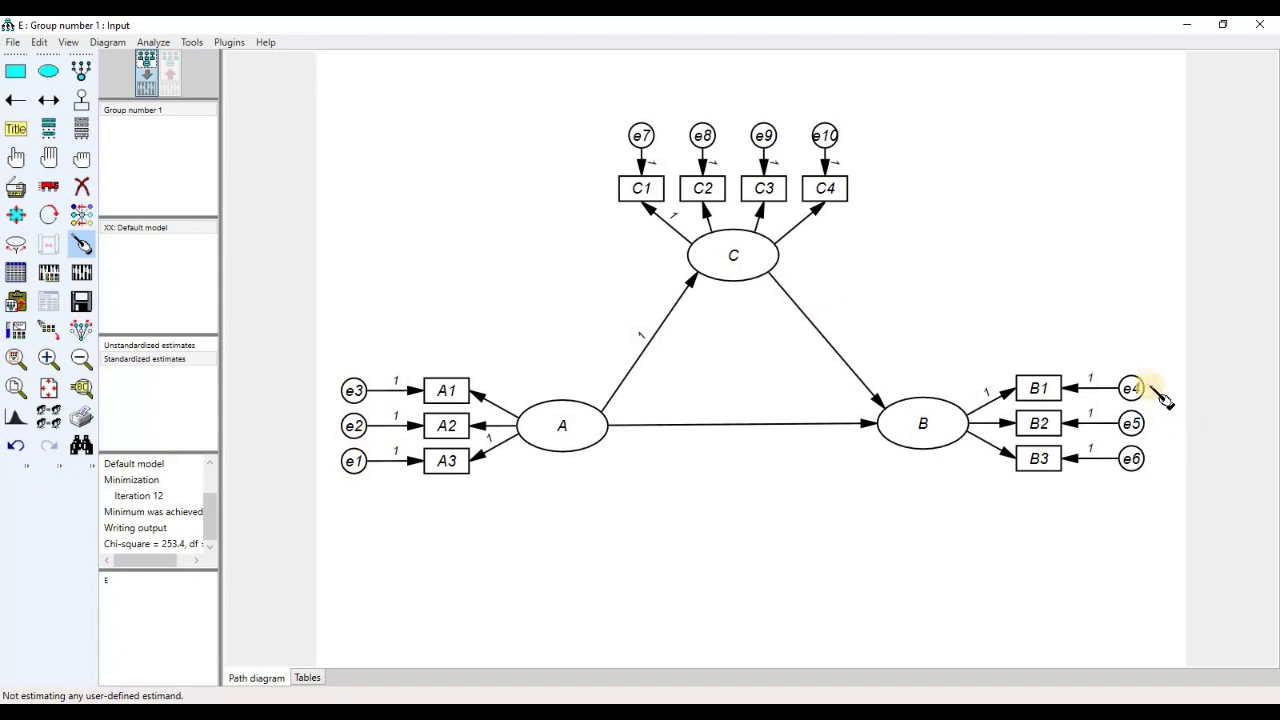
{"action": "left_click", "coordinate": [1131, 423]}
{"action": "left_click", "coordinate": [1131, 458]}
{"action": "left_click", "coordinate": [641, 135]}
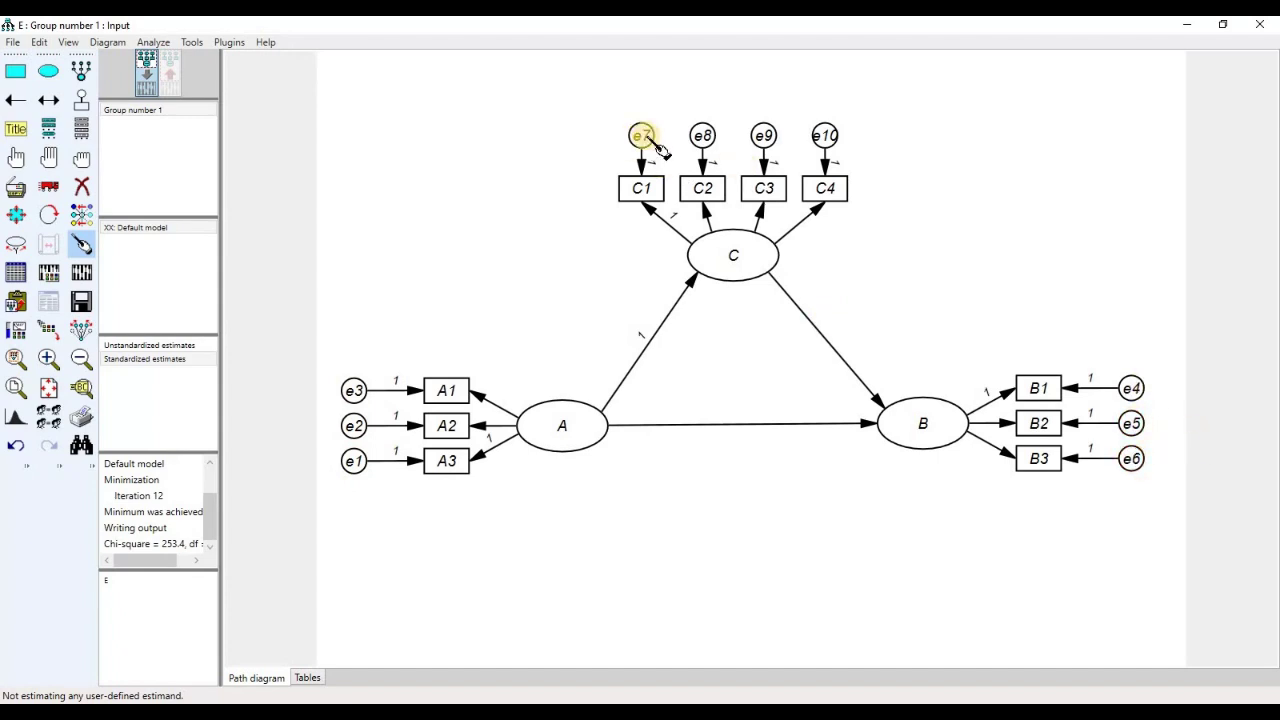
{"action": "left_click", "coordinate": [702, 135]}
{"action": "left_click", "coordinate": [764, 135]}
{"action": "left_click", "coordinate": [825, 135]}
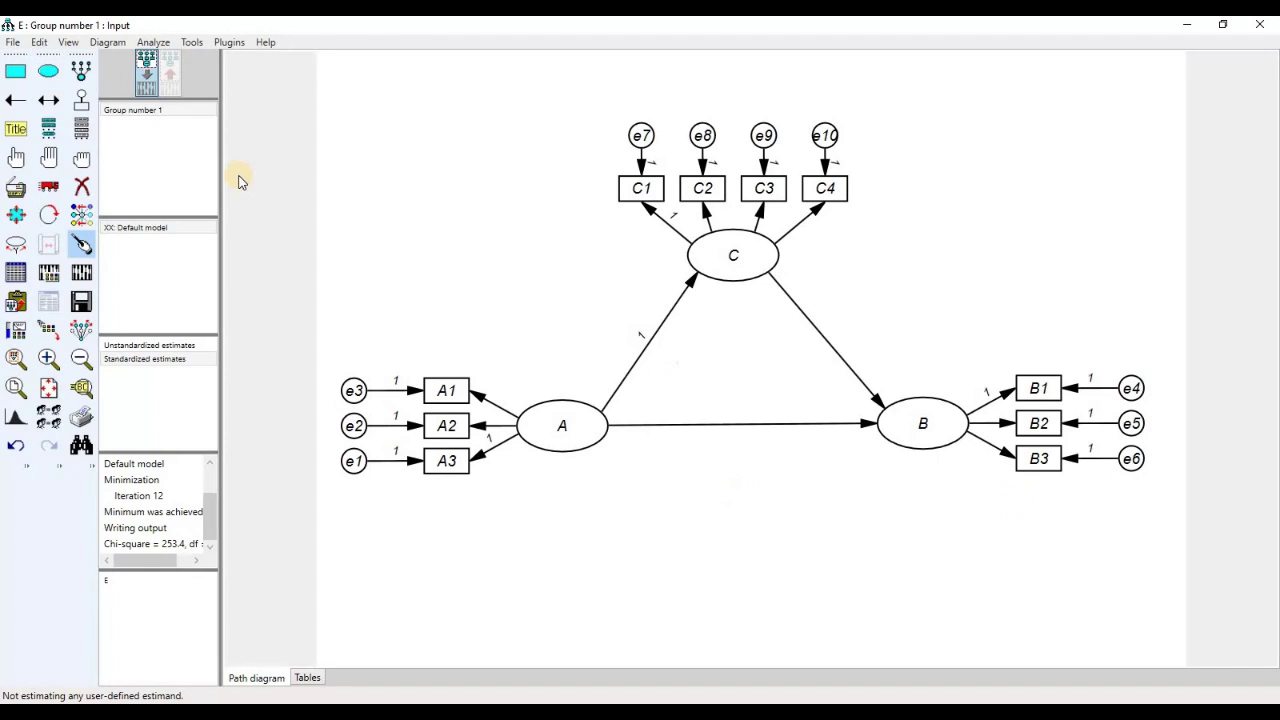
Attach residuals to latents C and B, auto-name them e11 and e12, and recalculate estimates.
{"action": "left_click", "coordinate": [81, 100]}
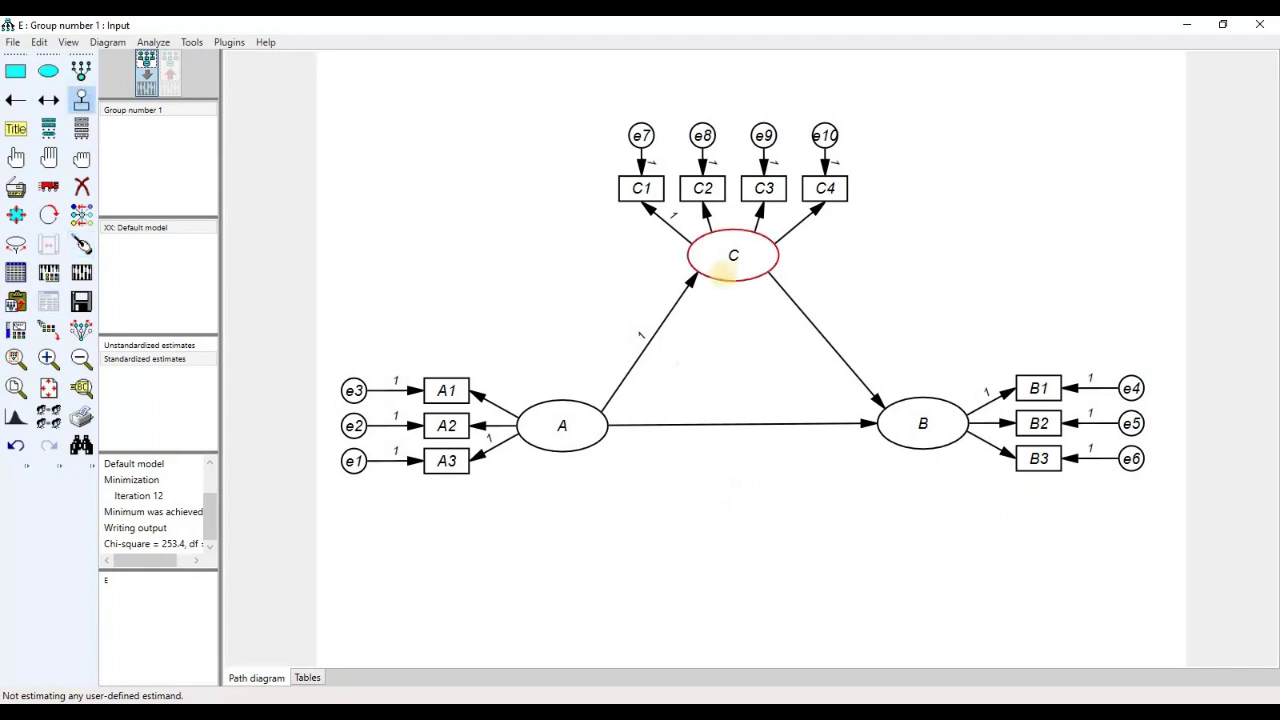
{"action": "left_click", "coordinate": [752, 256]}
{"action": "left_click", "coordinate": [923, 405]}
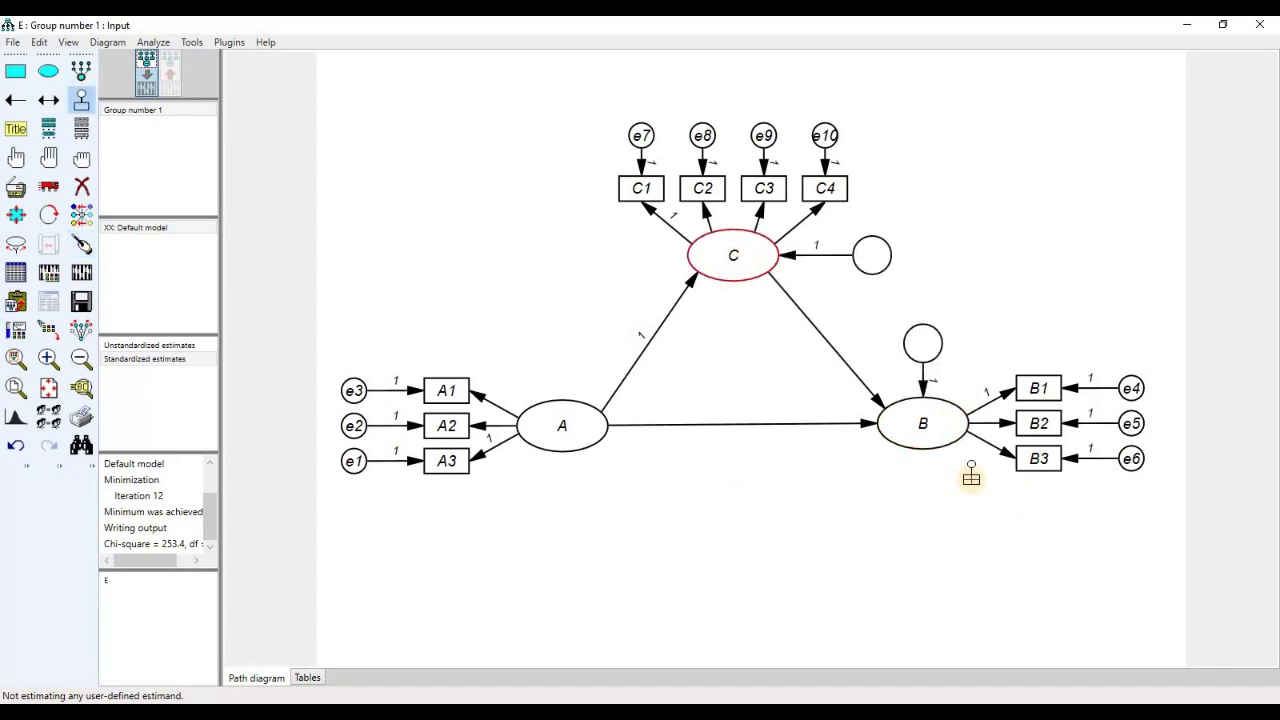
{"action": "left_click", "coordinate": [229, 44]}
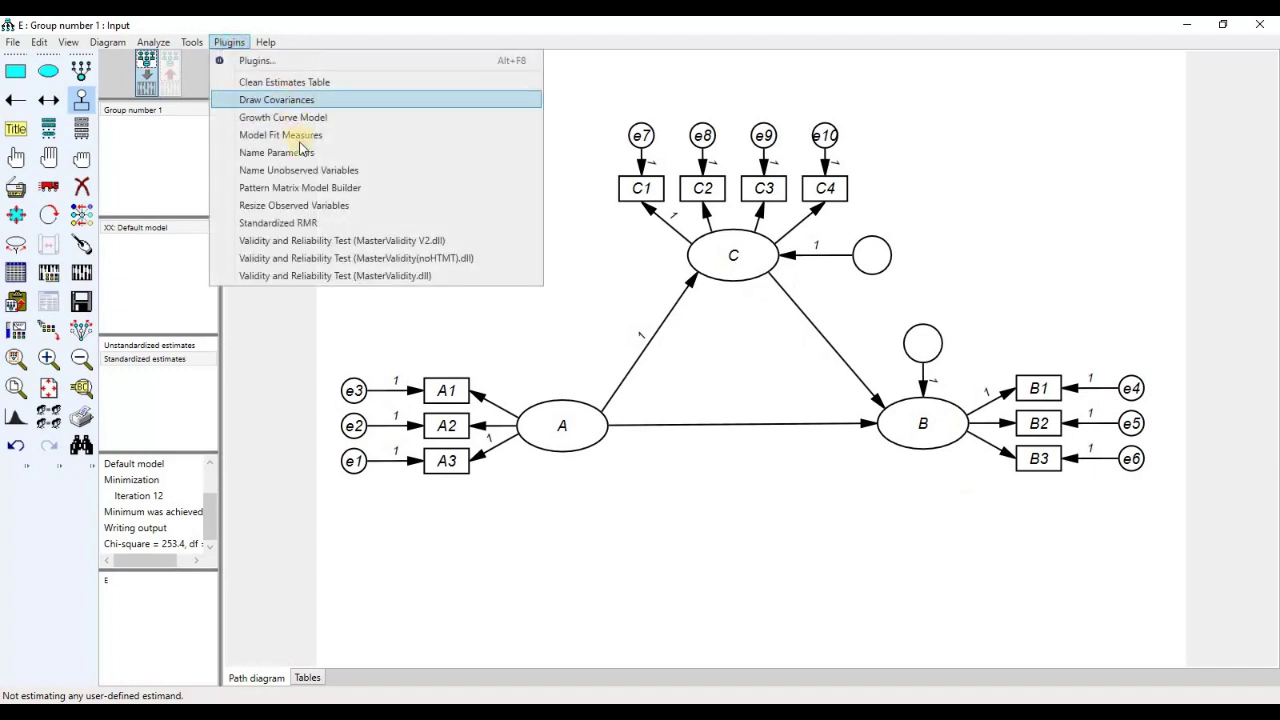
{"action": "left_click", "coordinate": [285, 172]}
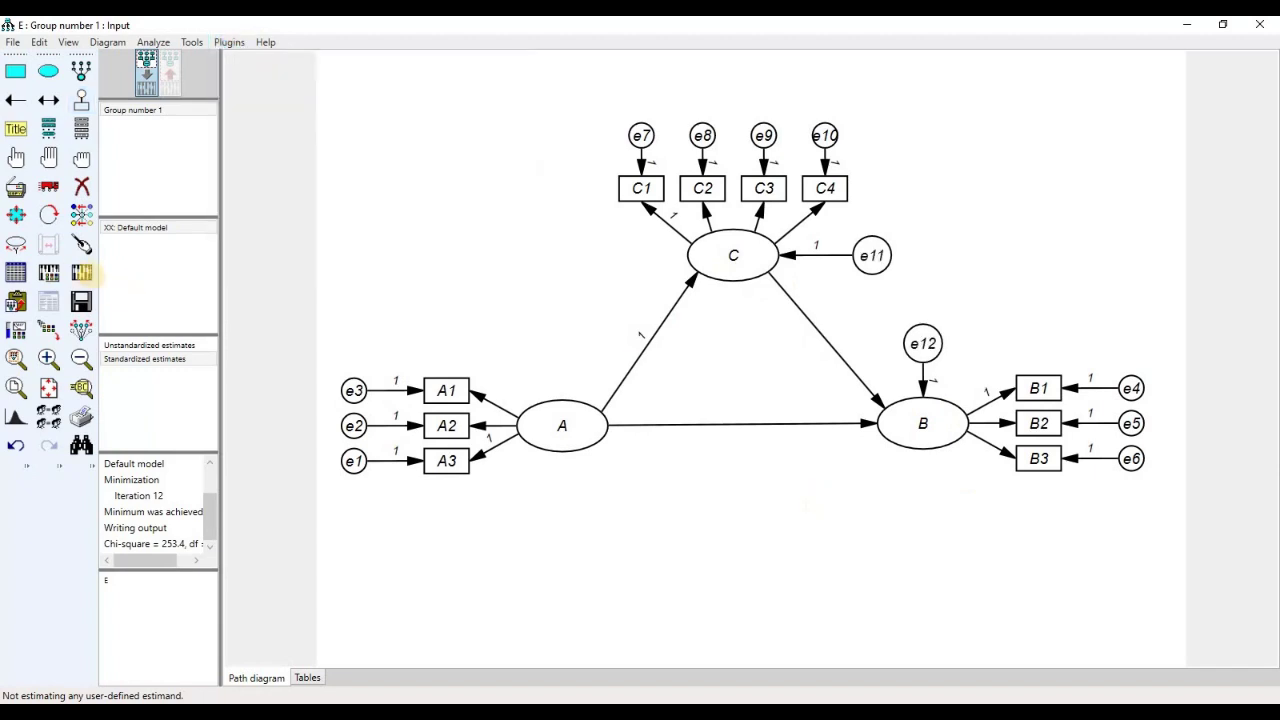
{"action": "left_click", "coordinate": [82, 274]}
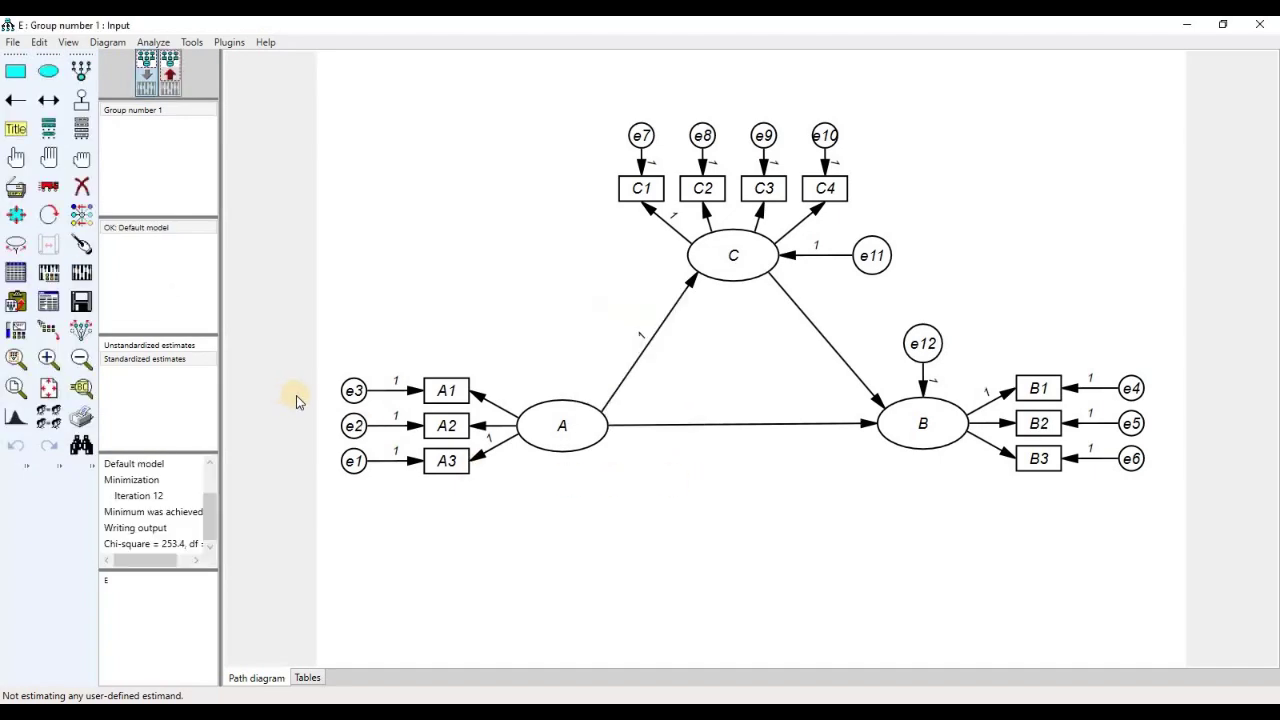
Dock the Amos Output left of the diagram and show its Variable Summary: 10 observed, 15 unobserved.
{"action": "left_click", "coordinate": [50, 310]}
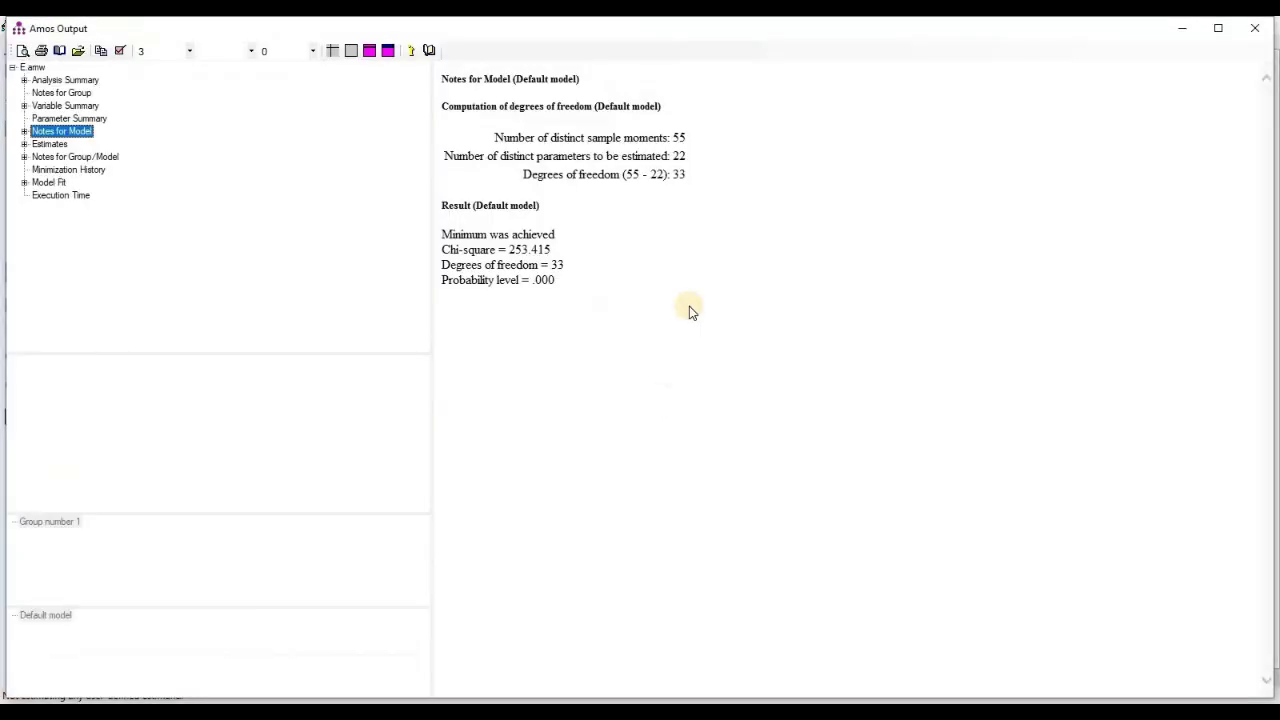
{"action": "key", "text": "super+Left"}
{"action": "key", "text": "Return"}
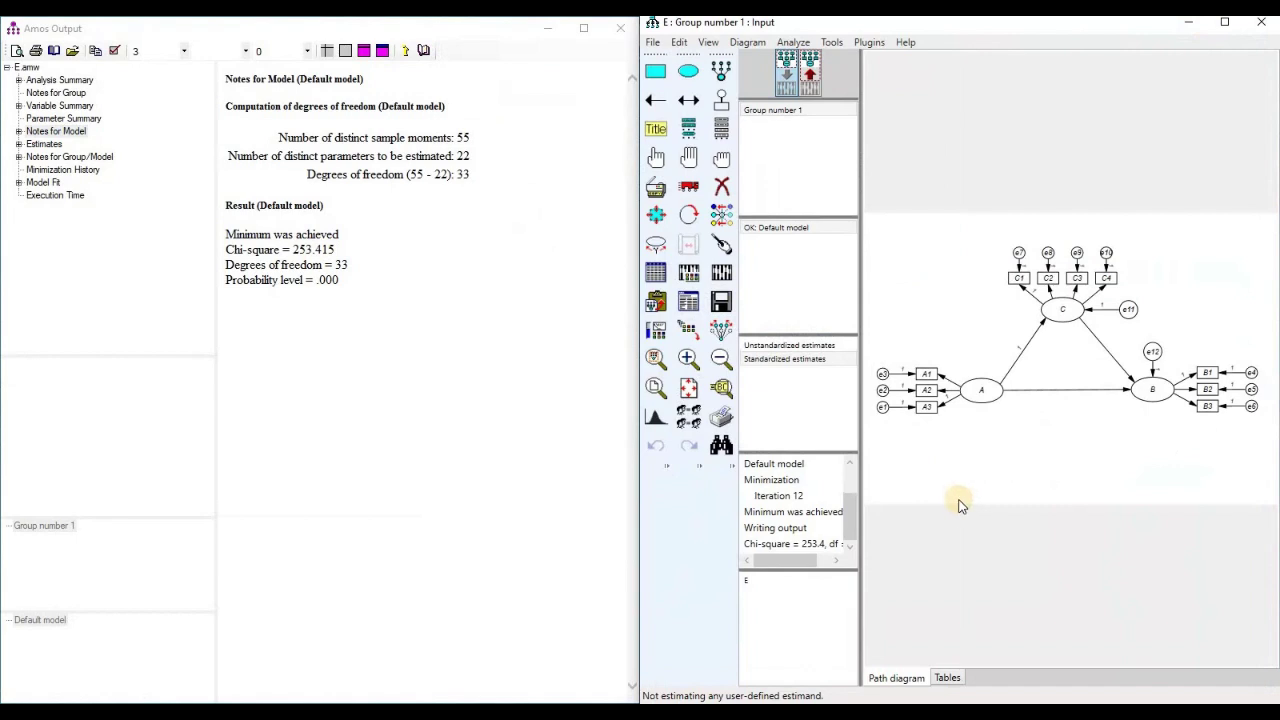
{"action": "left_click", "coordinate": [60, 106]}
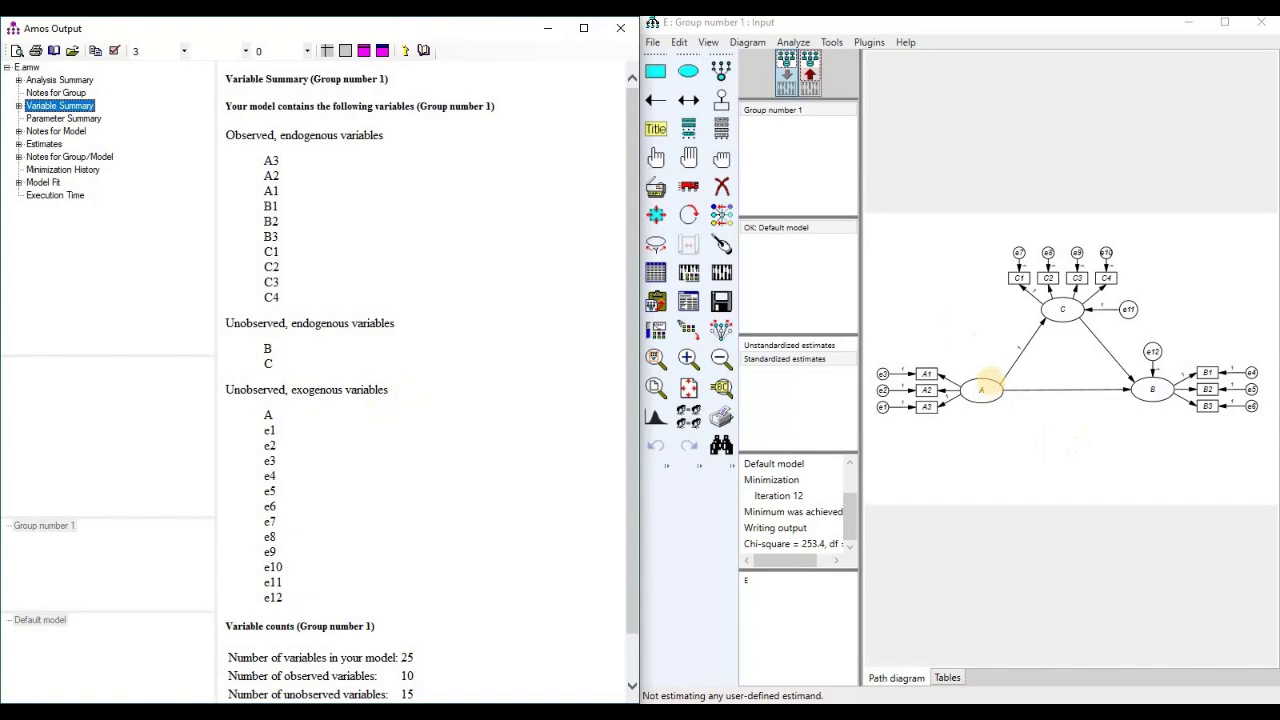
Attach a residual to latent A, auto-name it e13, and recalculate the estimates.
{"action": "left_click", "coordinate": [721, 100]}
{"action": "left_click", "coordinate": [979, 385]}
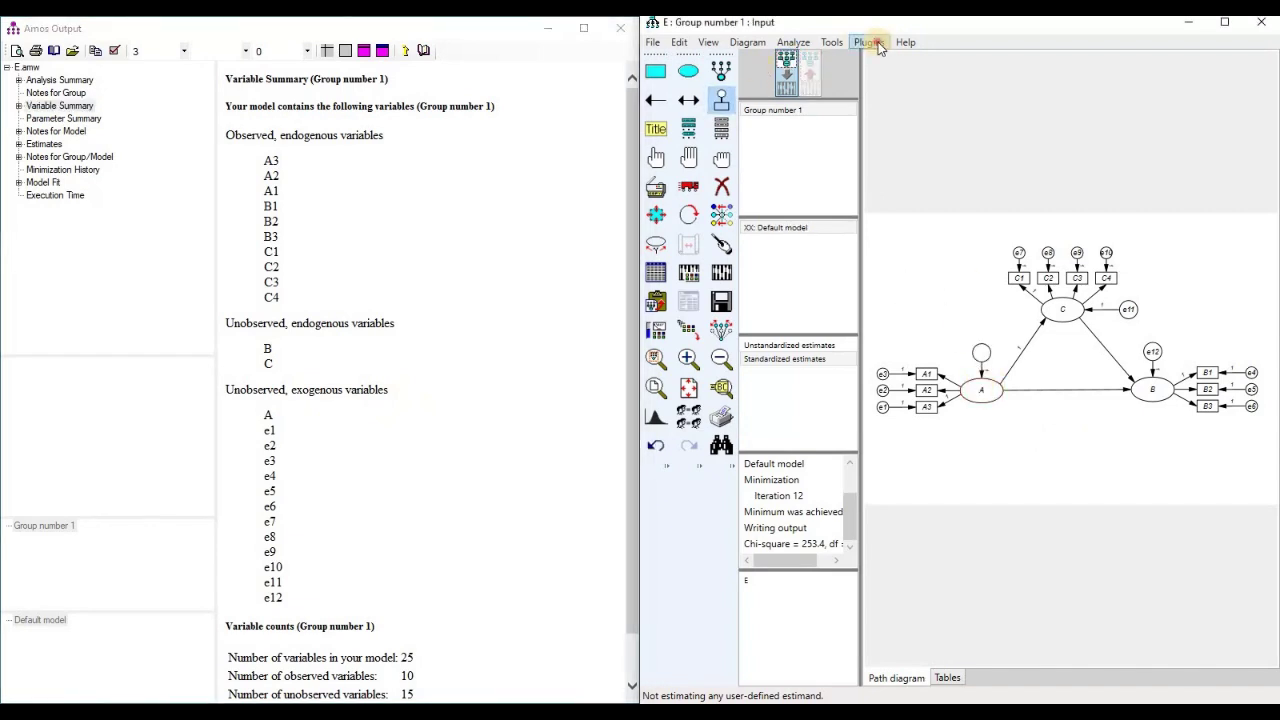
{"action": "left_click", "coordinate": [869, 42]}
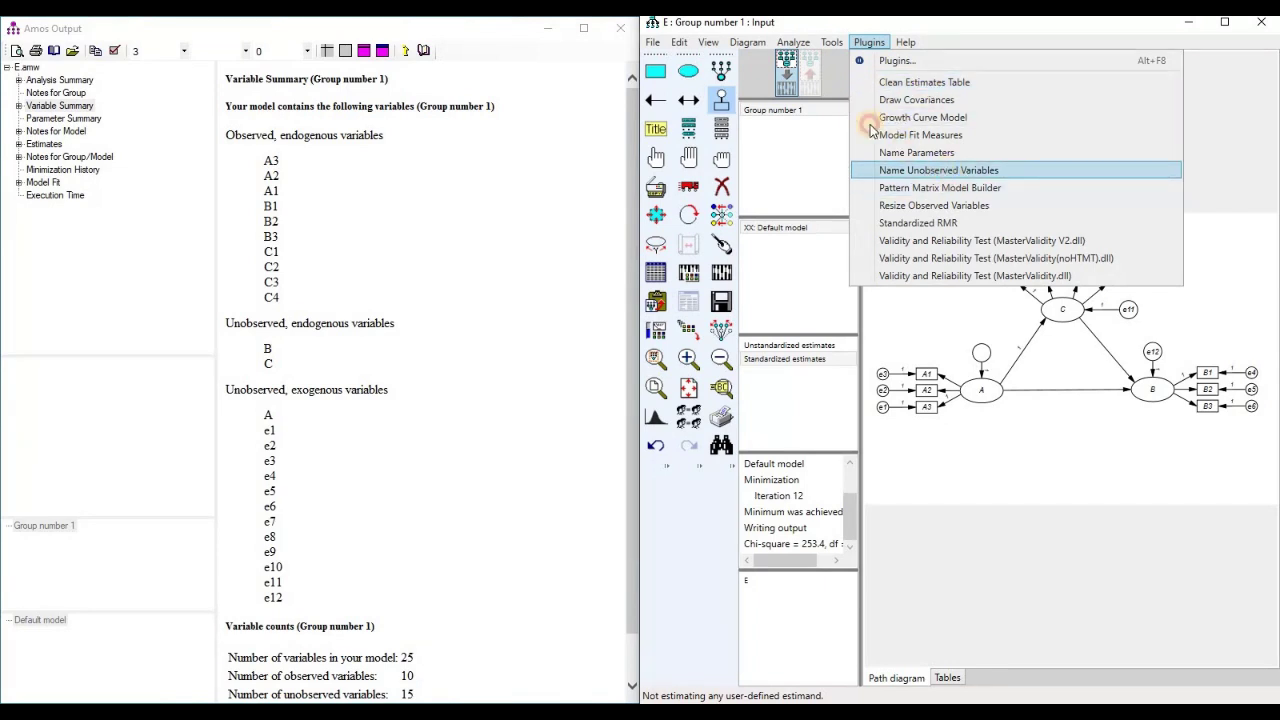
{"action": "left_click", "coordinate": [940, 170]}
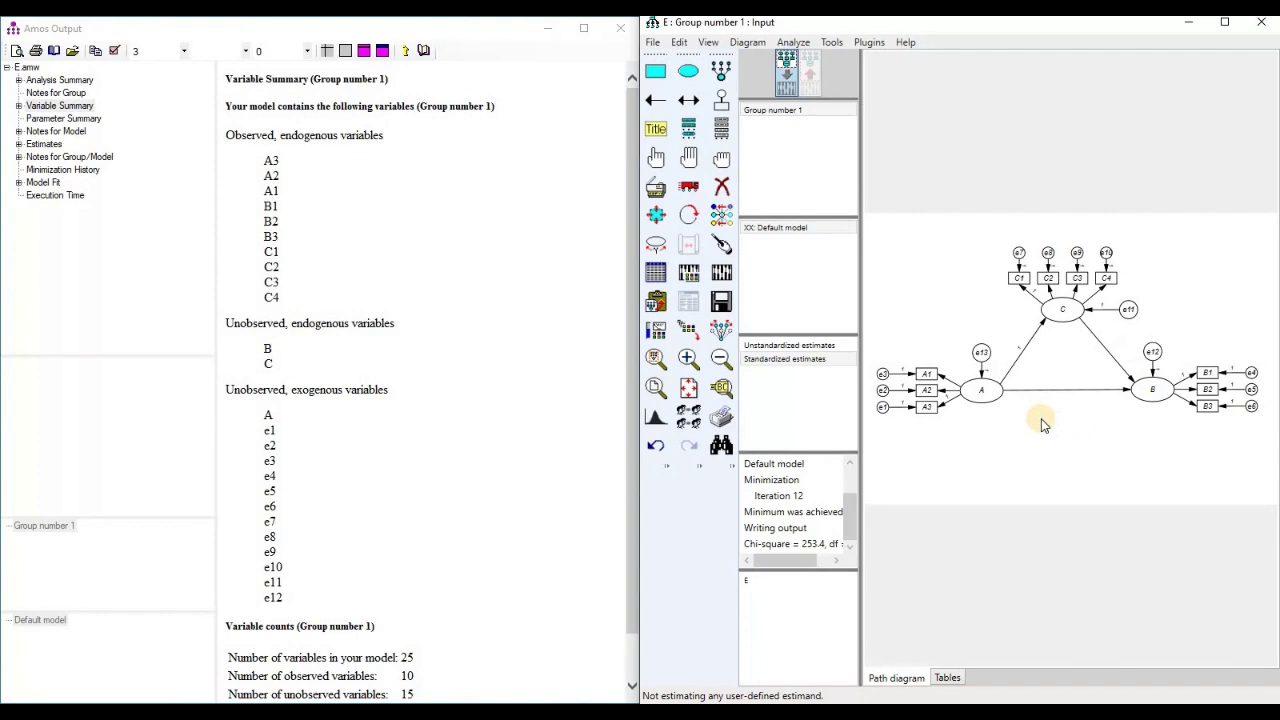
{"action": "left_click", "coordinate": [724, 276]}
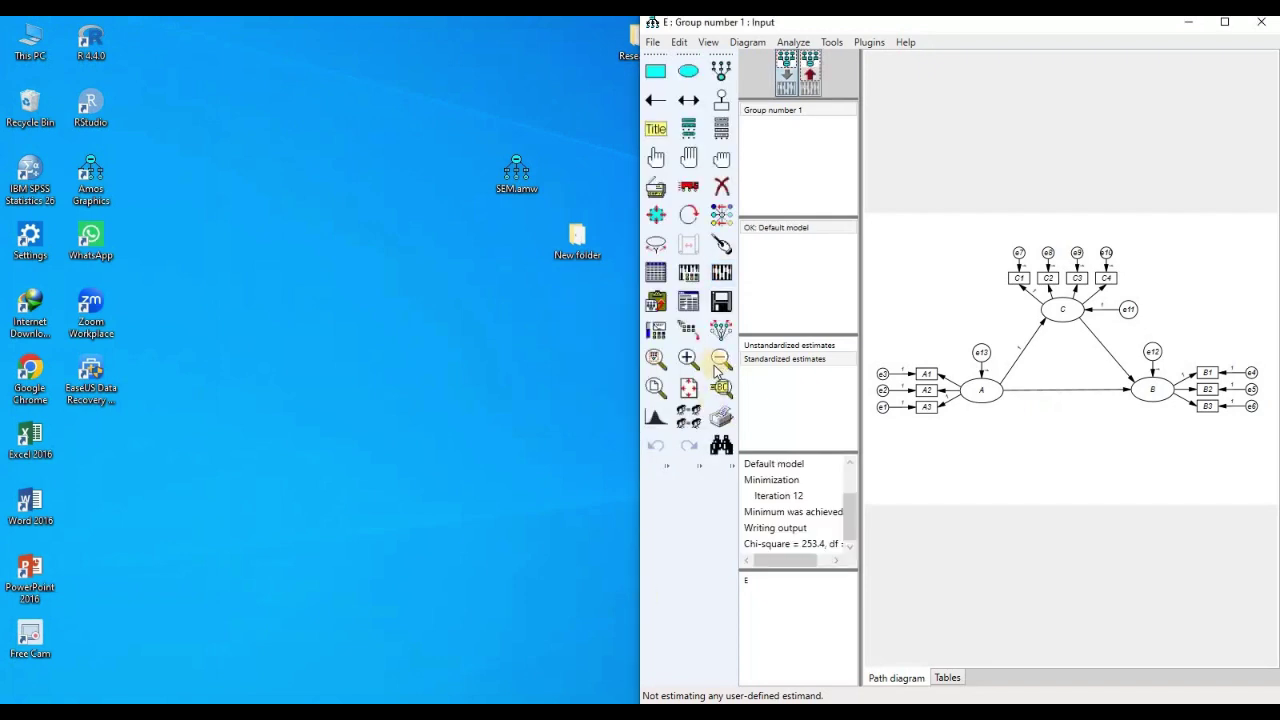
Open the estimation text output and dock it on the left half of the screen.
{"action": "left_click", "coordinate": [689, 305]}
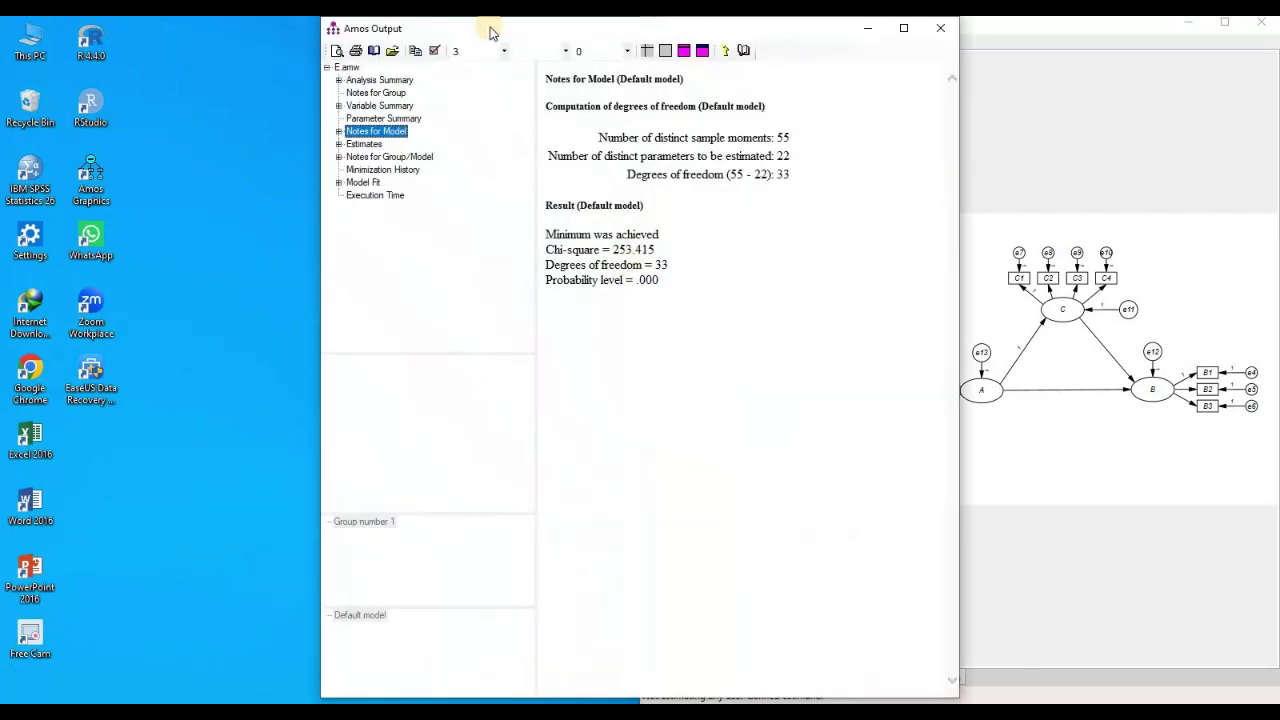
{"action": "left_click_drag", "start_coordinate": [486, 28], "coordinate": [2, 18]}
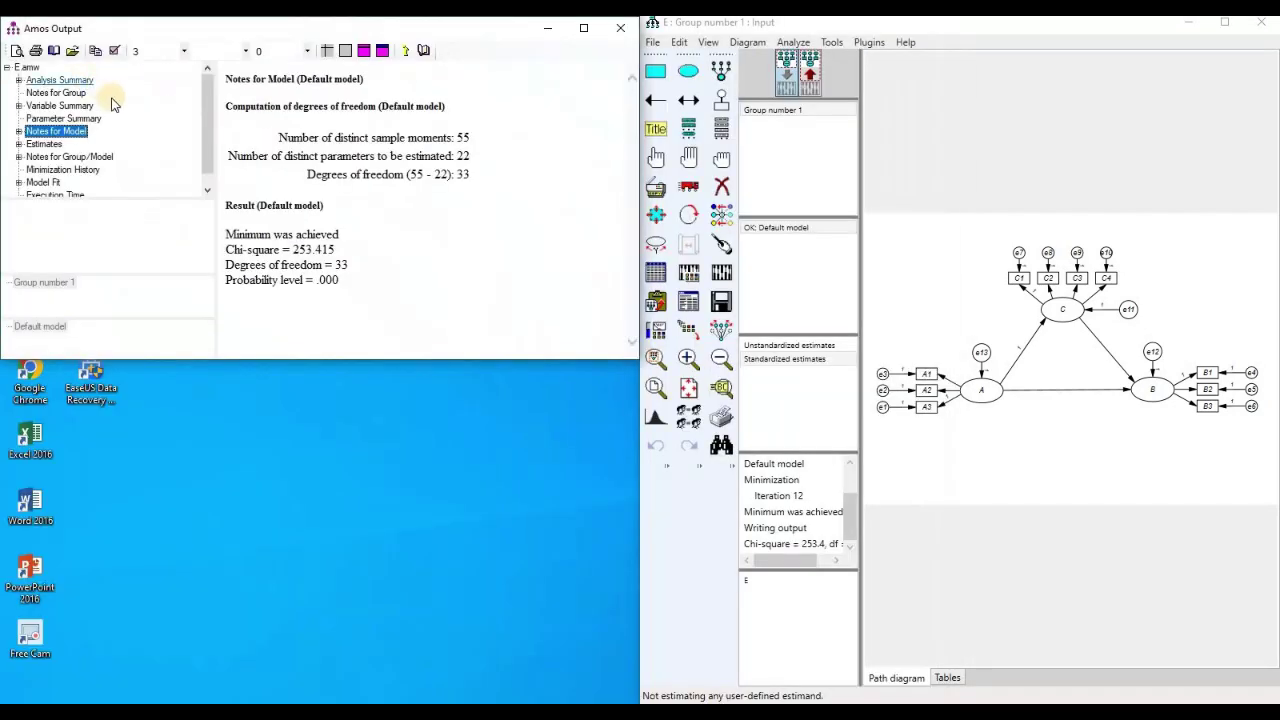
{"action": "left_click", "coordinate": [578, 32]}
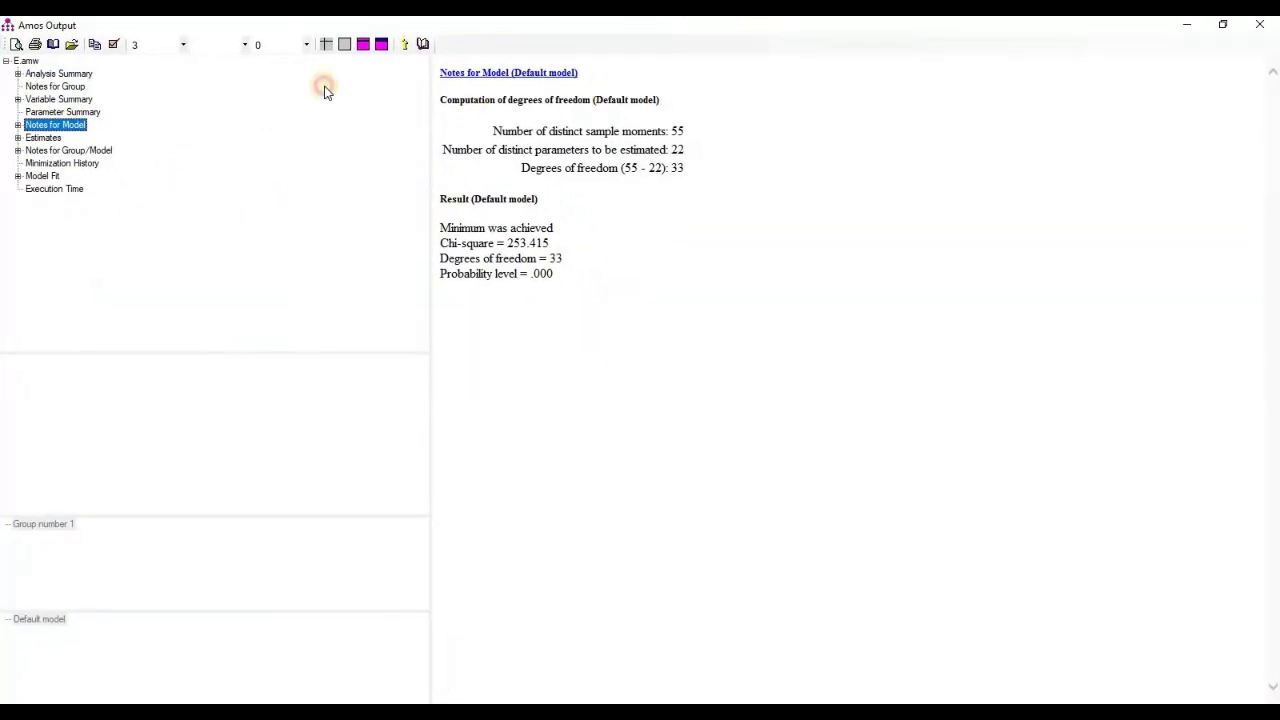
{"action": "key", "text": "super+Down"}
{"action": "left_click_drag", "start_coordinate": [4, 373], "coordinate": [3, 375]}
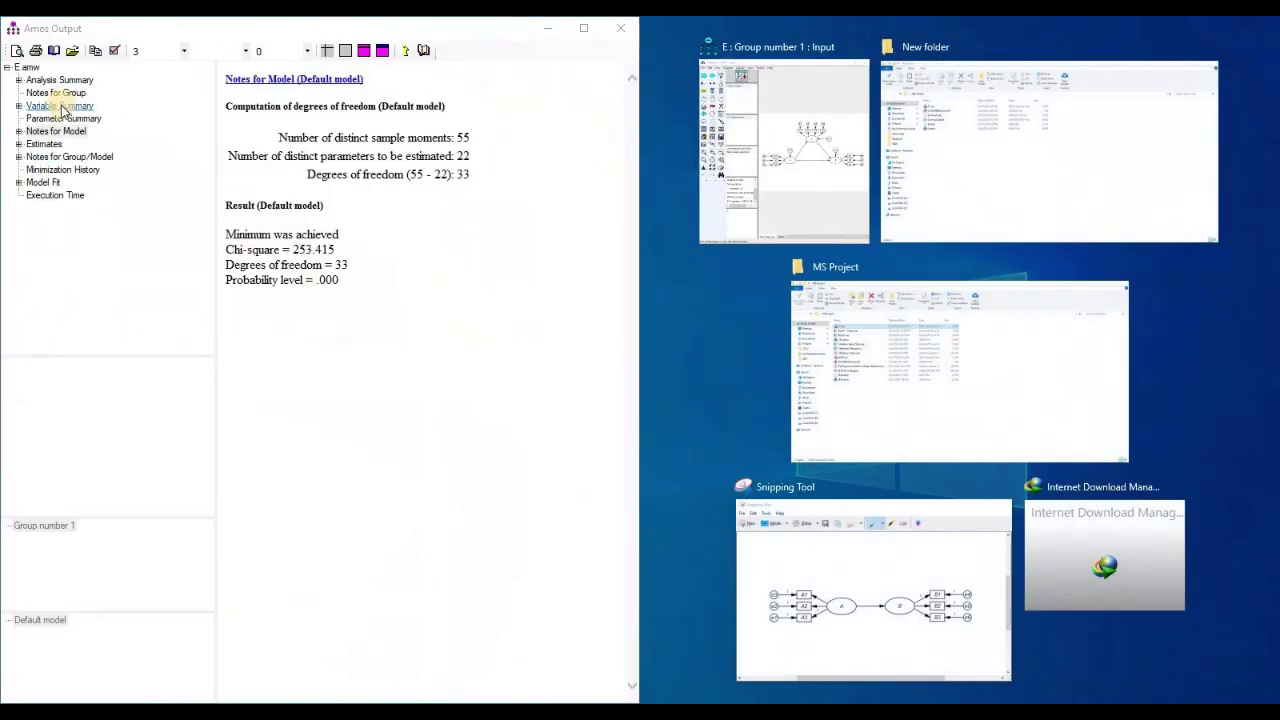
Review the Variable Summary list, then maximize the path diagram window.
{"action": "left_click", "coordinate": [60, 106]}
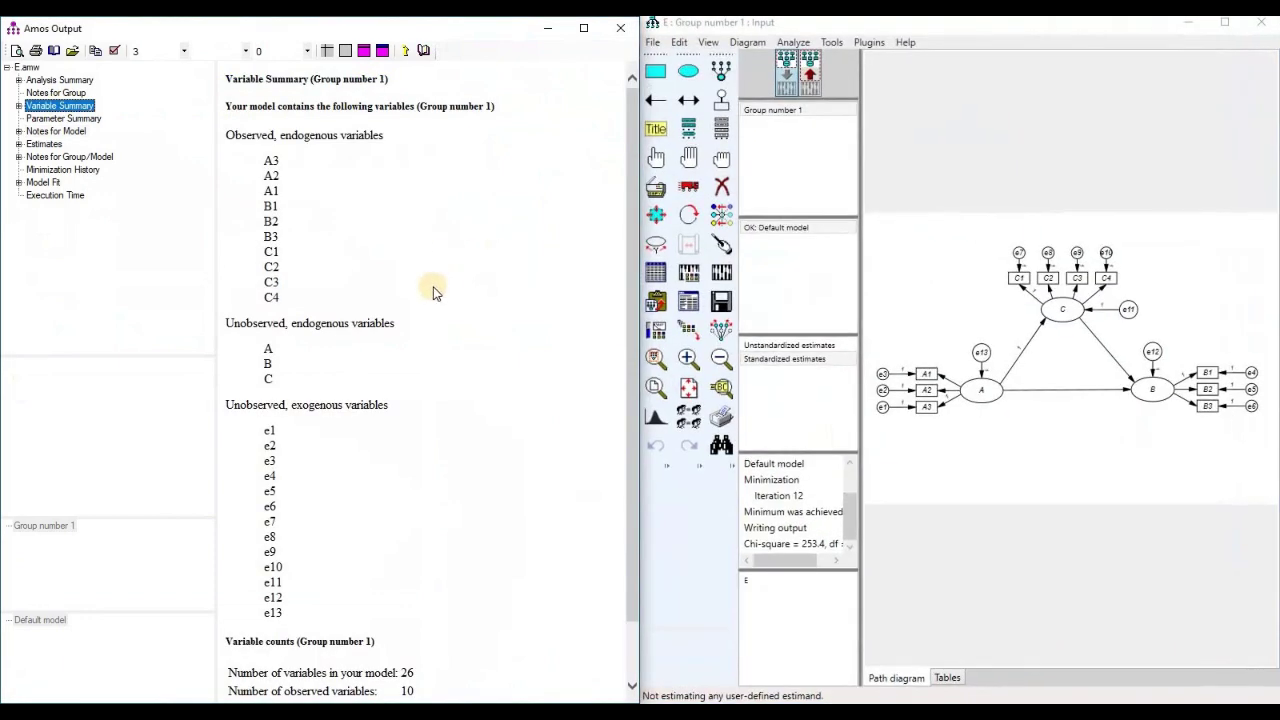
{"action": "scroll", "coordinate": [395, 372], "scroll_direction": "down", "scroll_amount": 2}
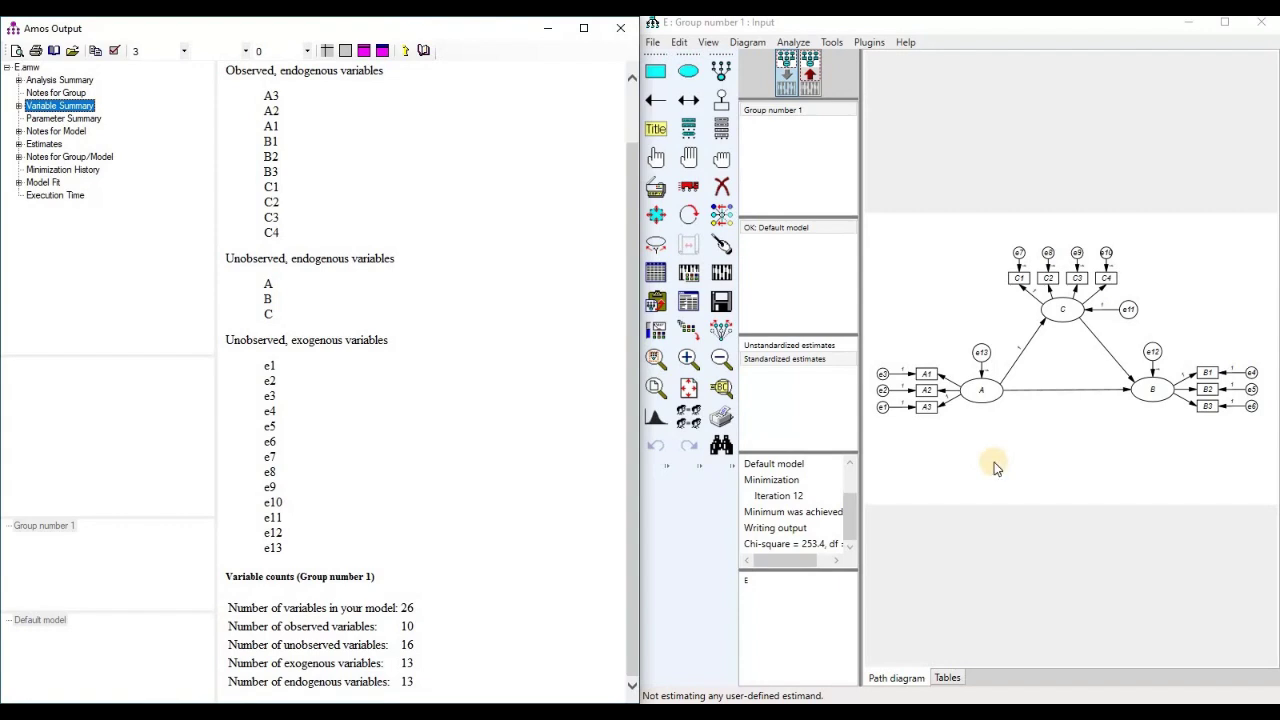
{"action": "key", "text": "super+Up"}
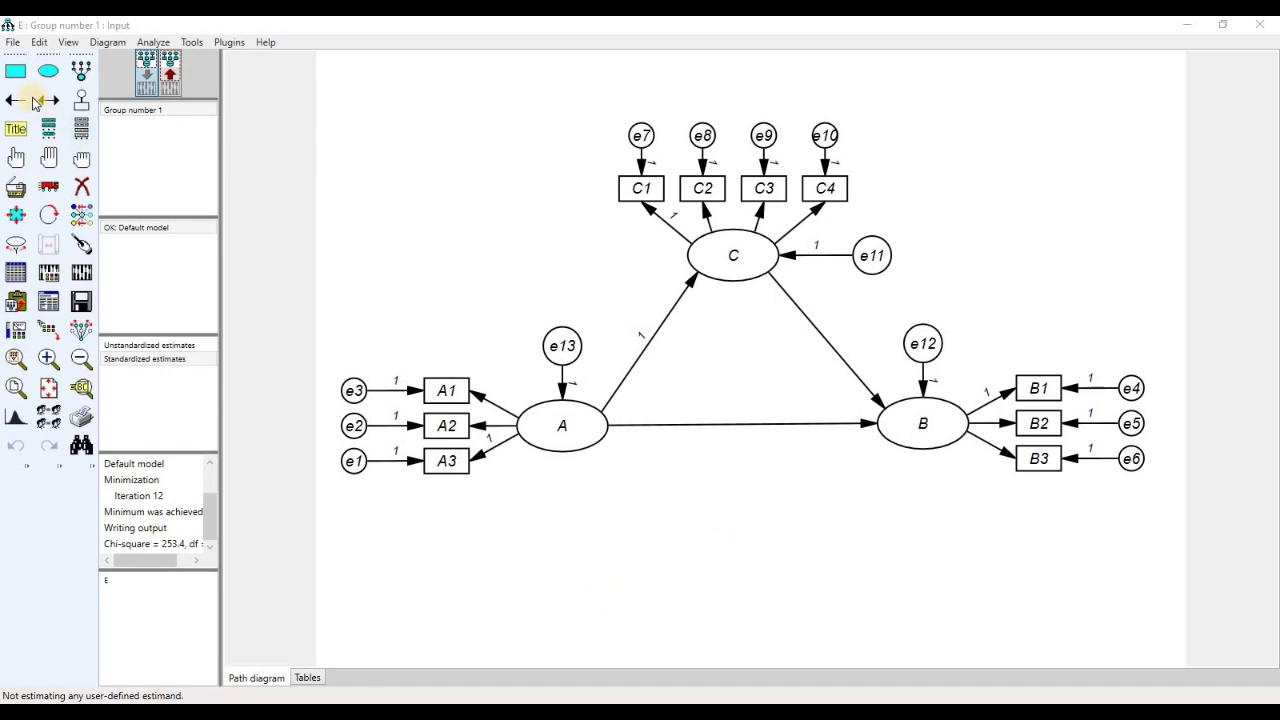
Draw an observed variable box left of C and assign the dataset variable Age to it.
{"action": "left_click", "coordinate": [15, 71]}
{"action": "left_click_drag", "start_coordinate": [590, 243], "coordinate": [517, 241]}
{"action": "left_click", "coordinate": [81, 130]}
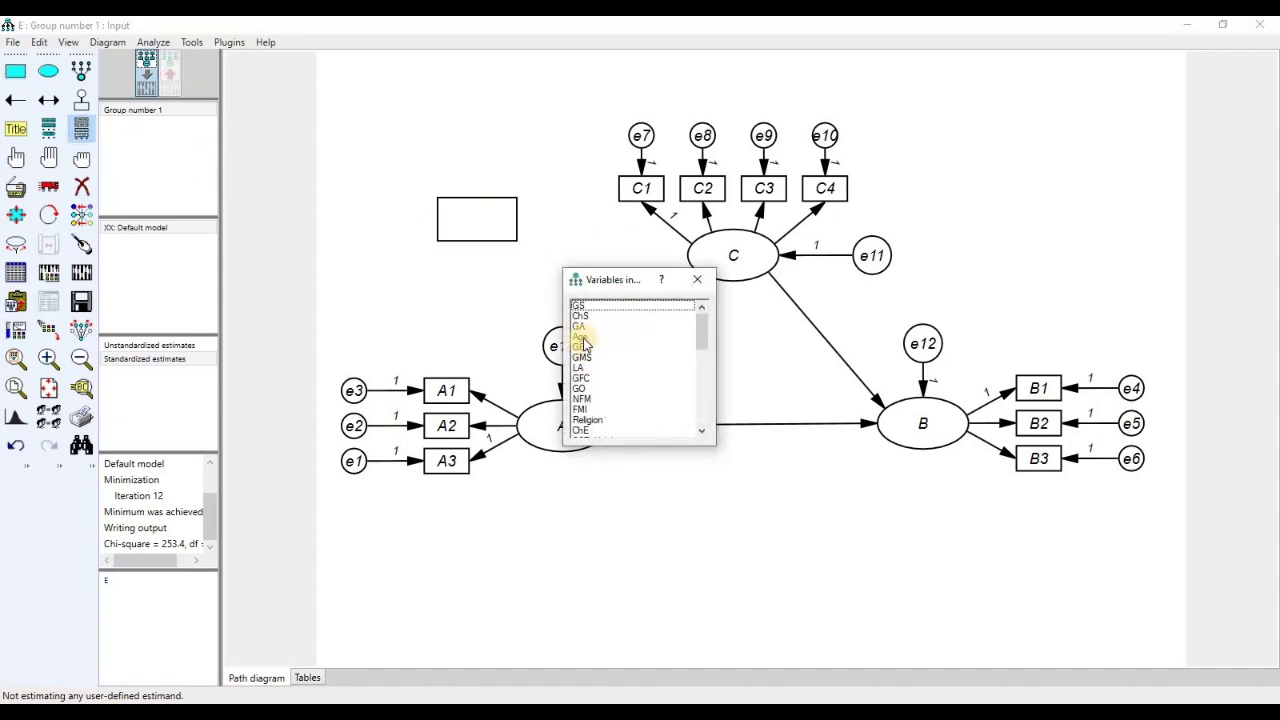
{"action": "left_click_drag", "start_coordinate": [580, 336], "coordinate": [478, 226]}
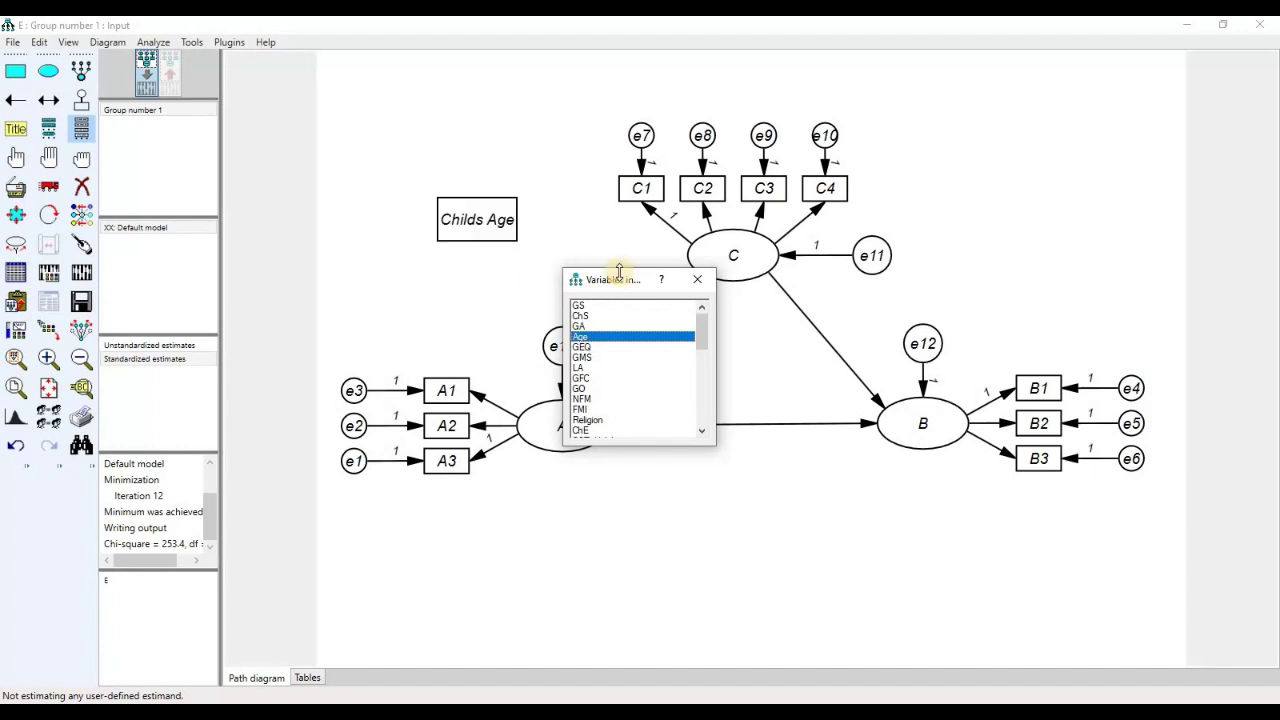
{"action": "left_click", "coordinate": [697, 279]}
Draw paths from Age to C, A and B.
{"action": "left_click", "coordinate": [16, 102]}
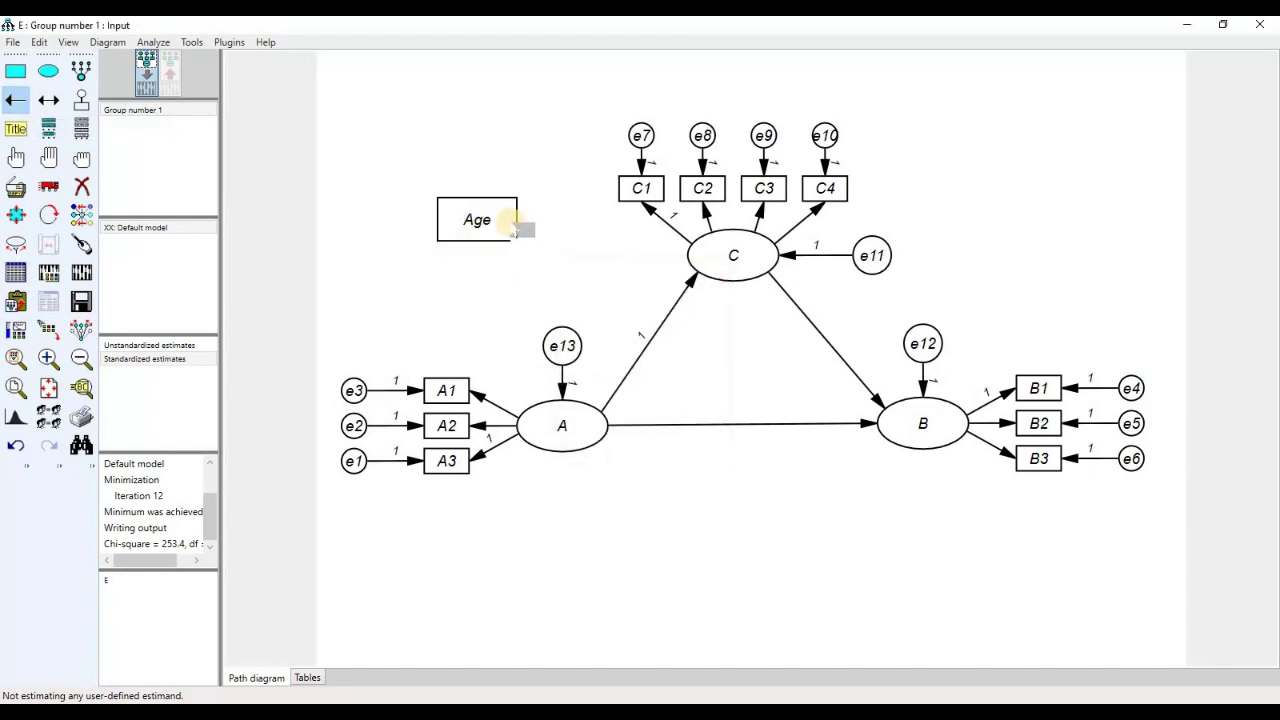
{"action": "left_click_drag", "start_coordinate": [512, 228], "coordinate": [702, 252]}
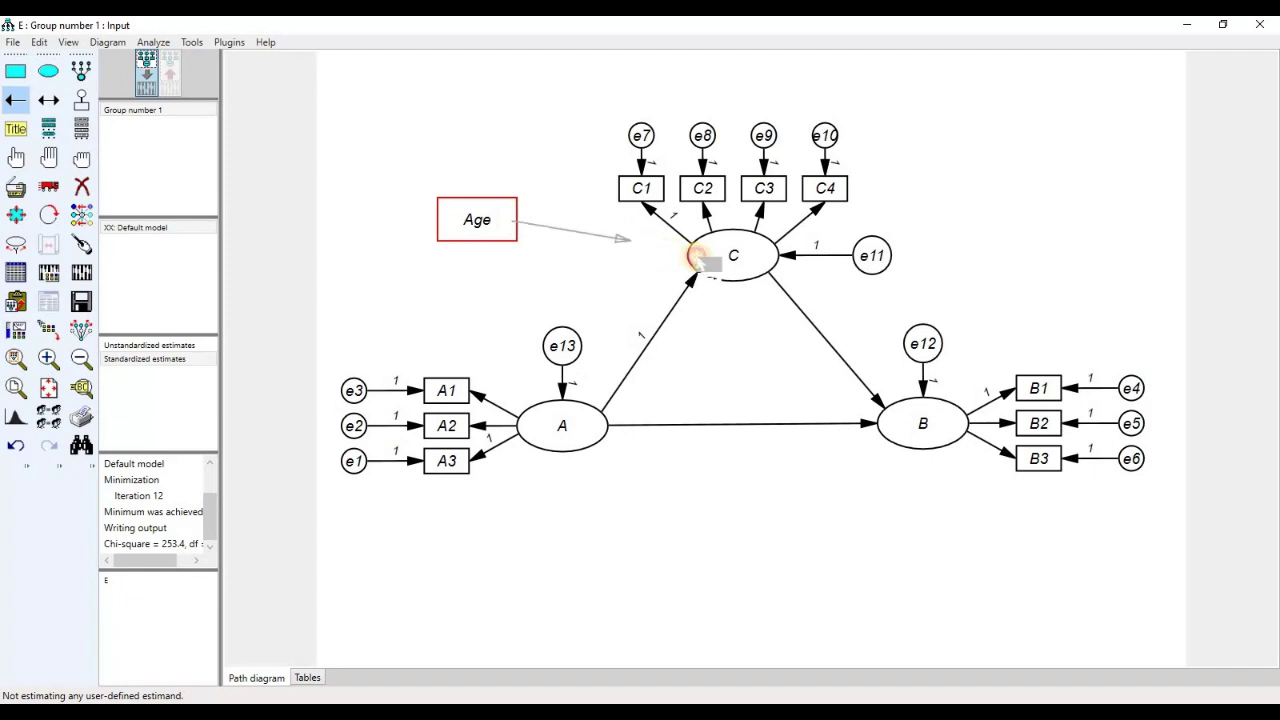
{"action": "left_click_drag", "start_coordinate": [480, 230], "coordinate": [550, 418]}
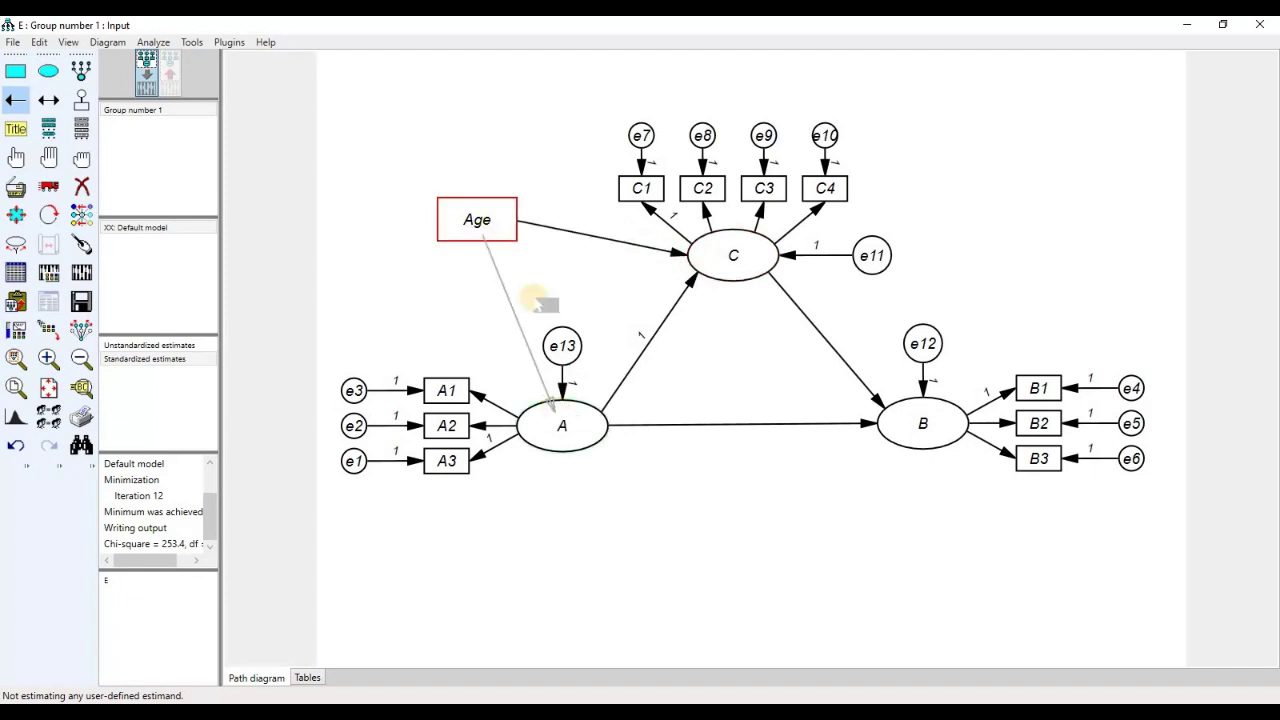
{"action": "left_click_drag", "start_coordinate": [520, 236], "coordinate": [886, 423]}
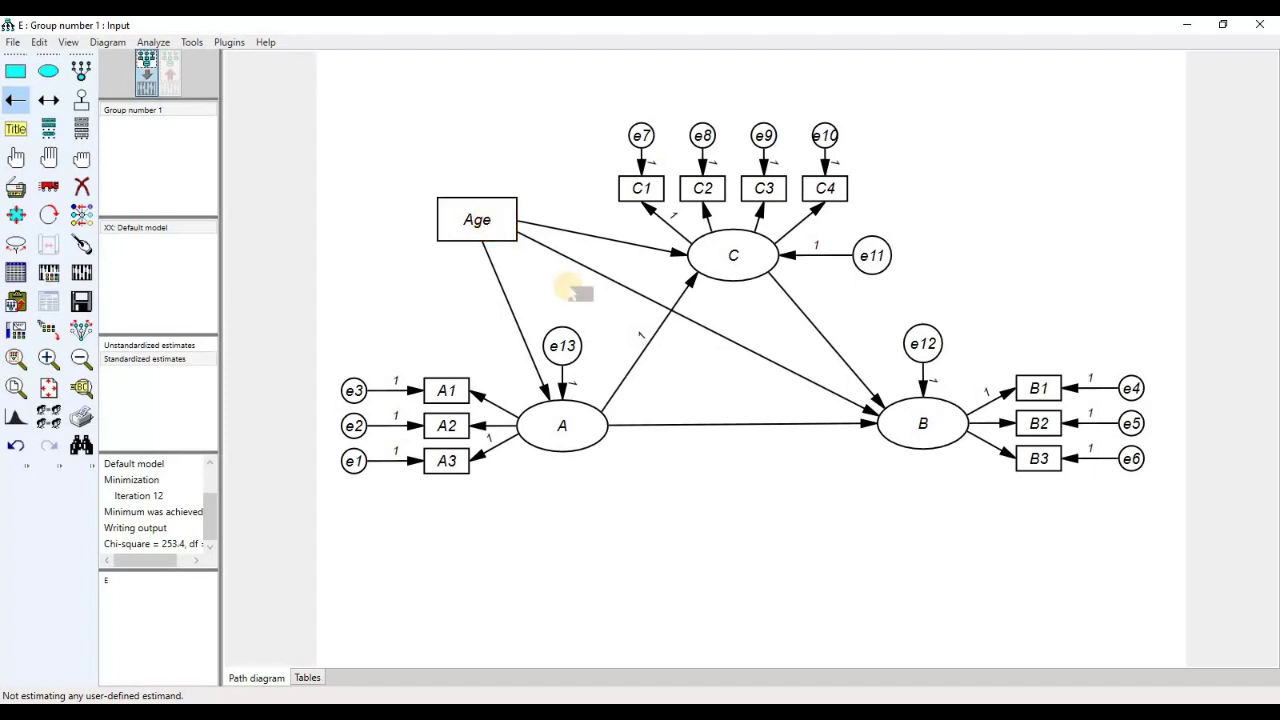
Re-estimate the model and verify Age is listed as observed exogenous in the output.
{"action": "left_click", "coordinate": [81, 272]}
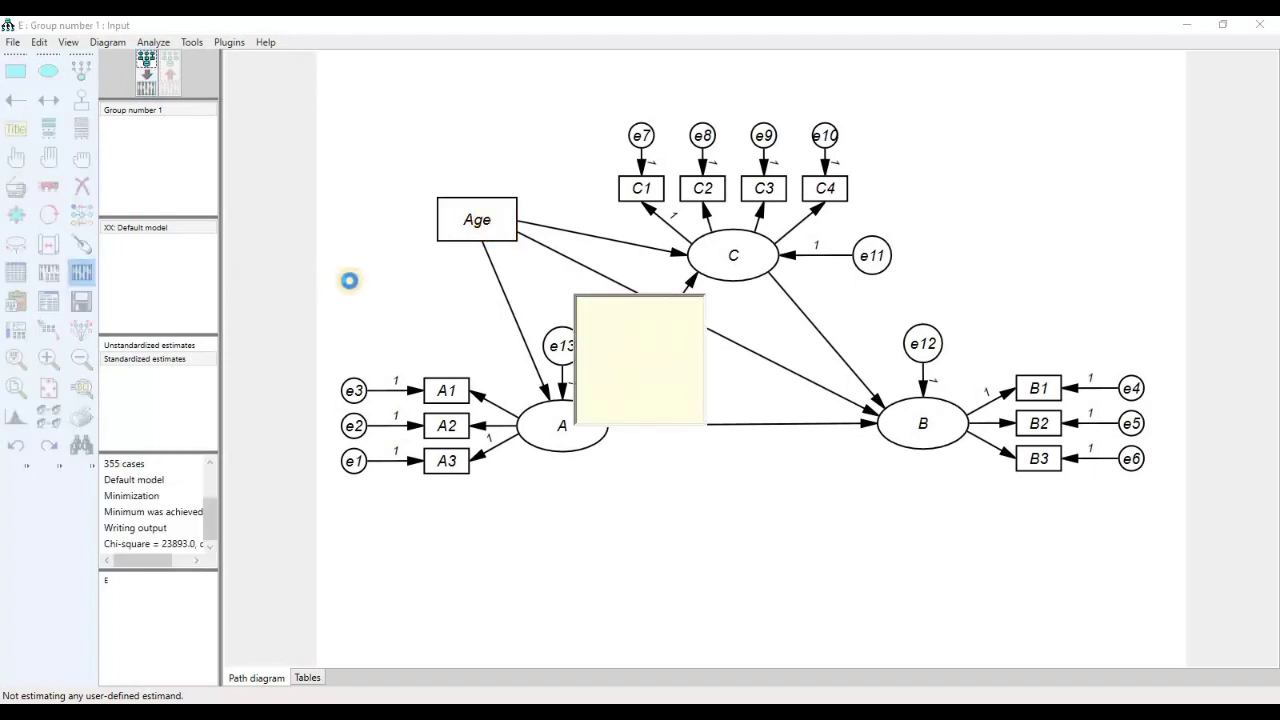
{"action": "left_click", "coordinate": [50, 302]}
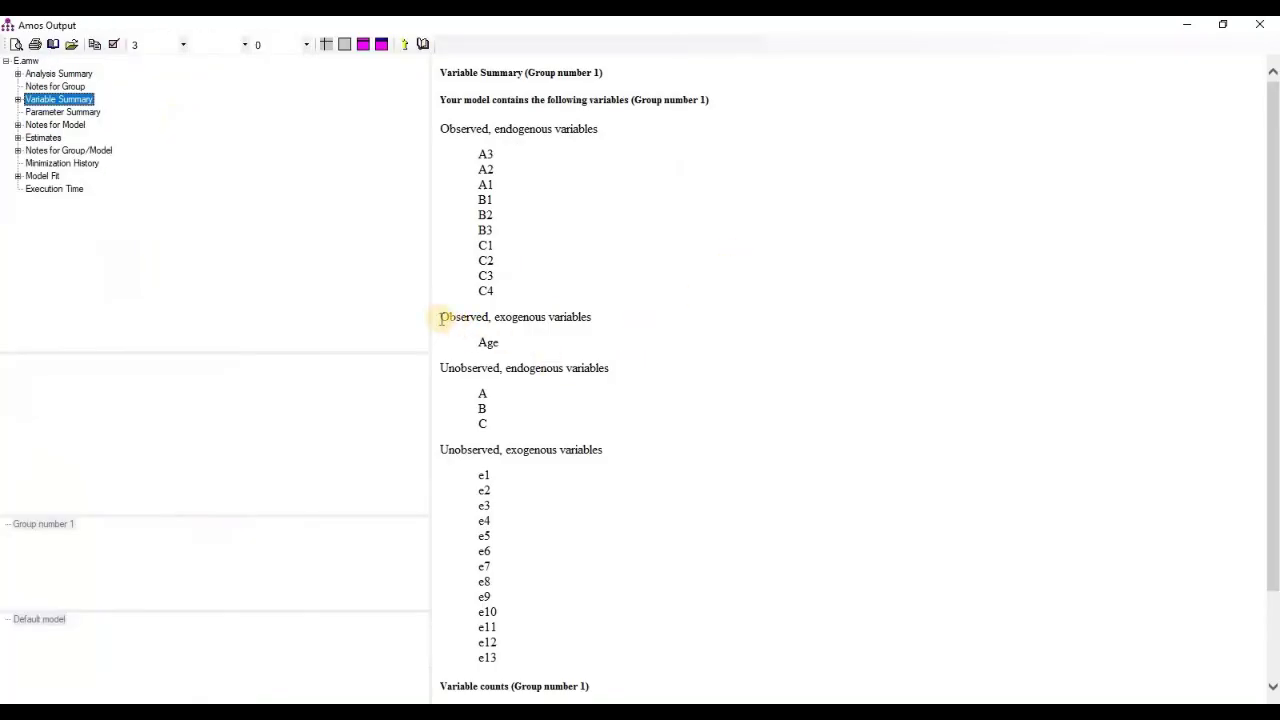
{"action": "left_click_drag", "start_coordinate": [440, 318], "coordinate": [524, 346]}
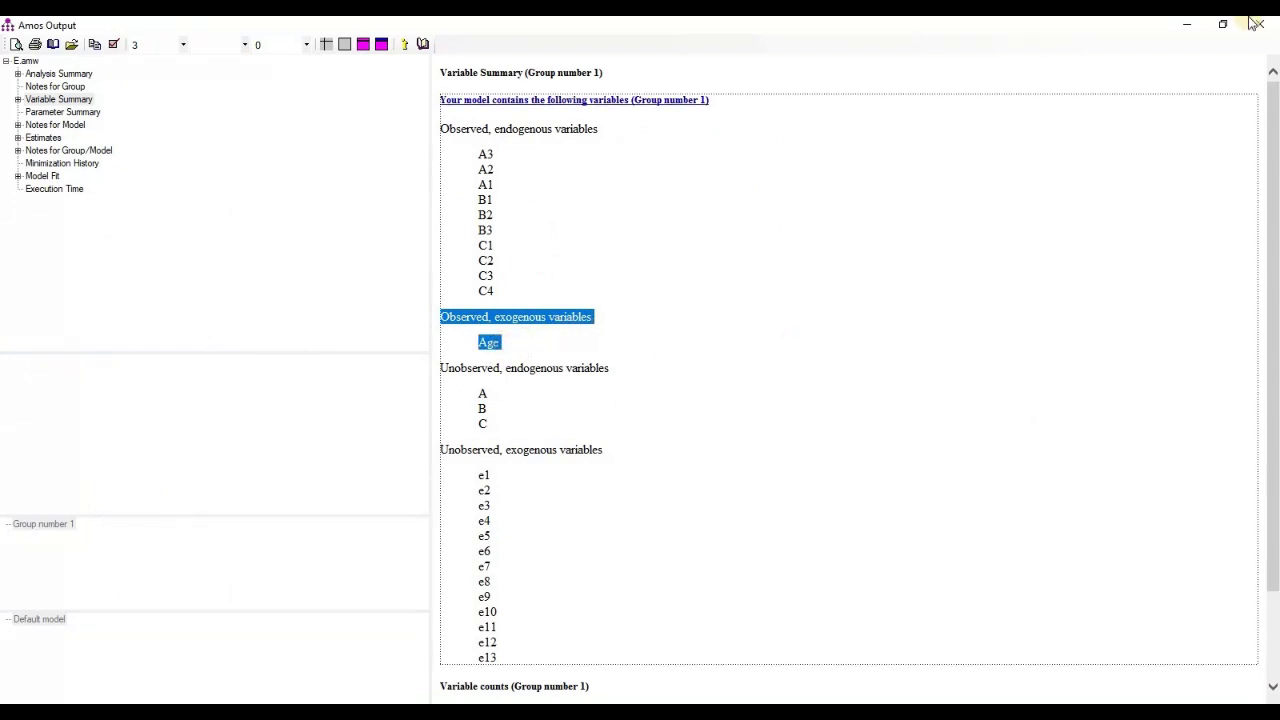
{"action": "left_click", "coordinate": [1188, 27]}
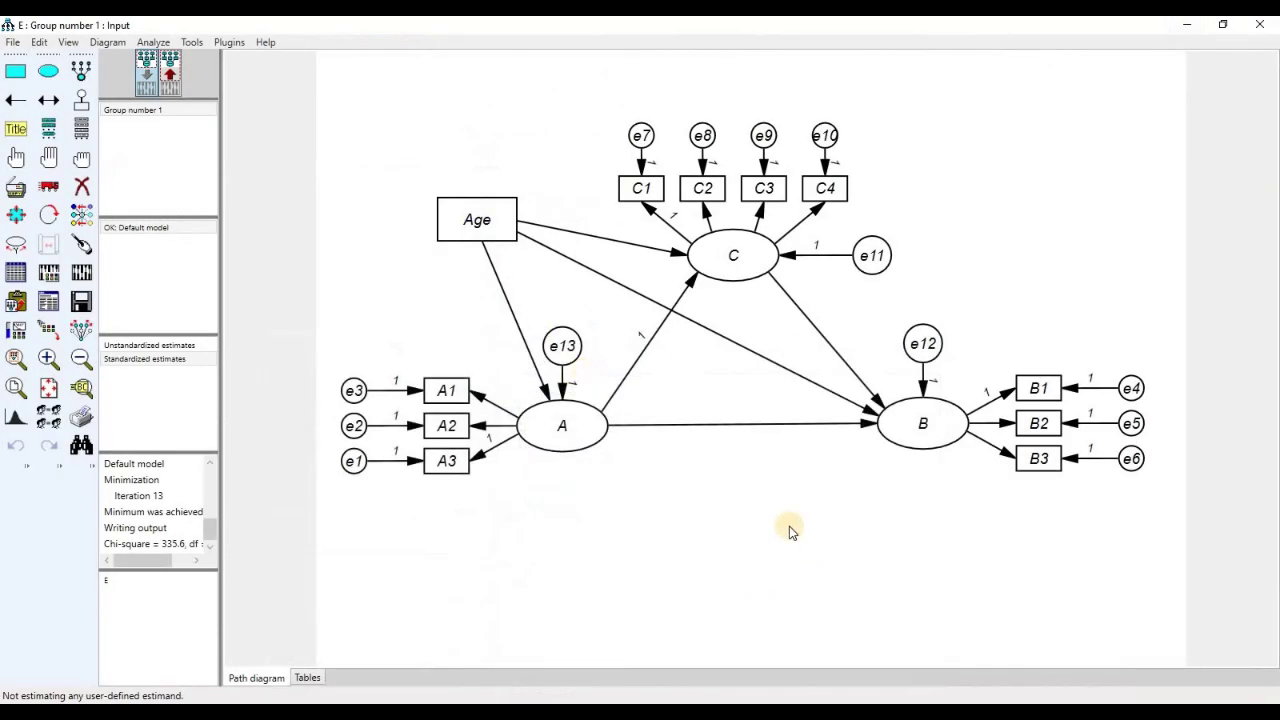